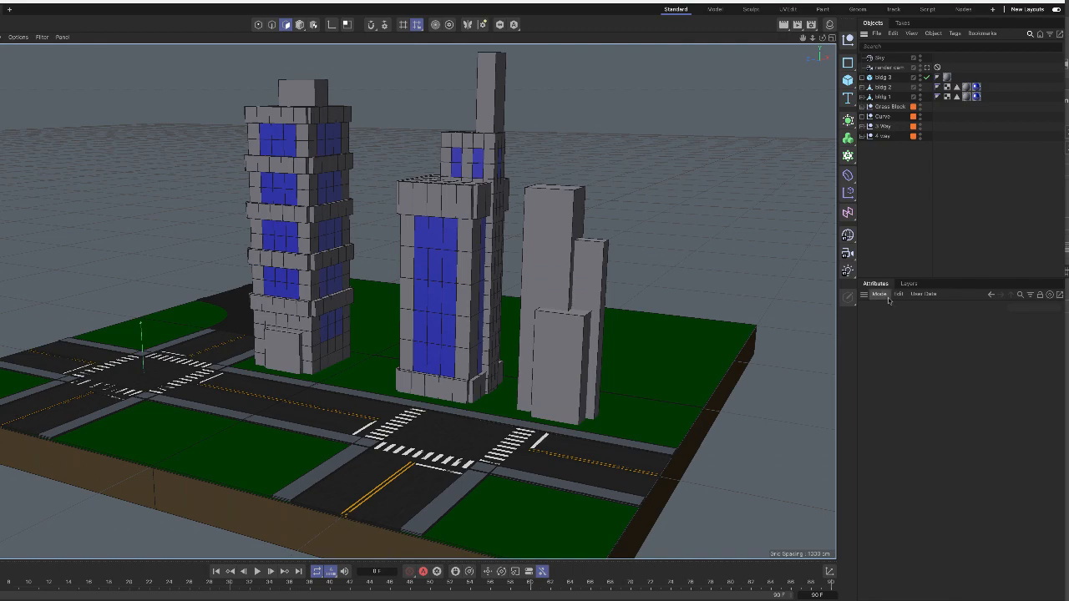
Add a Sun Light to the city scene.
left_click(851, 276)
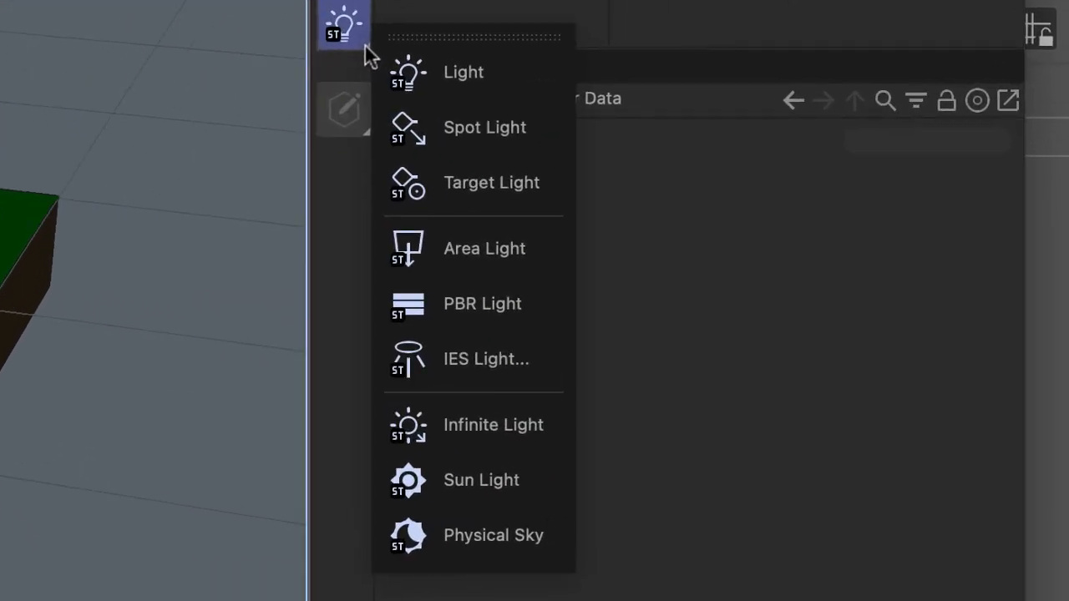
left_click(492, 478)
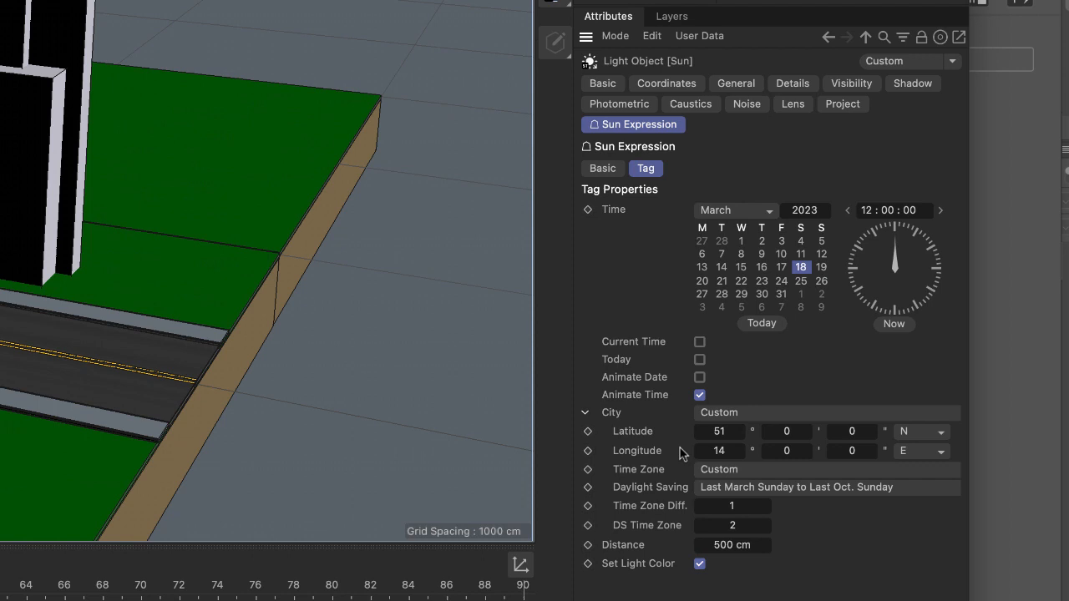
left_click(585, 414)
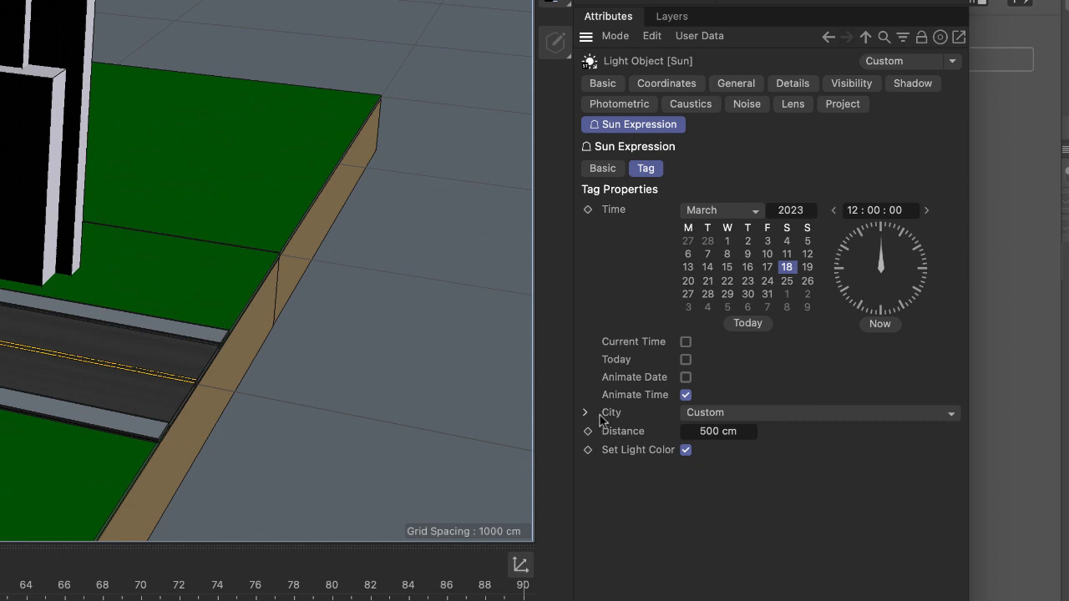
left_click(951, 415)
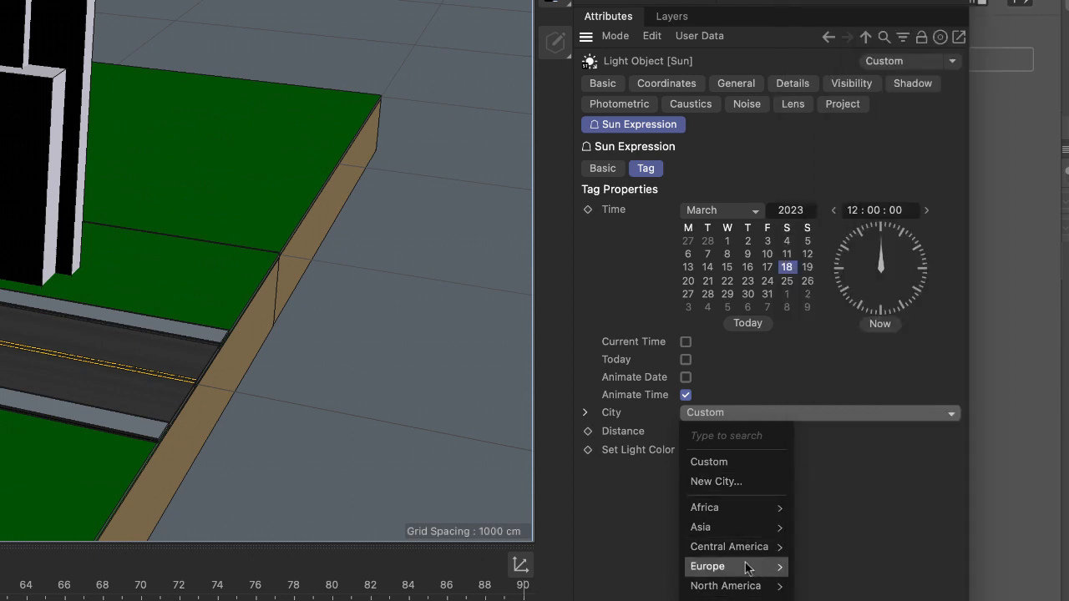
mouse_move(749, 586)
left_click(796, 372)
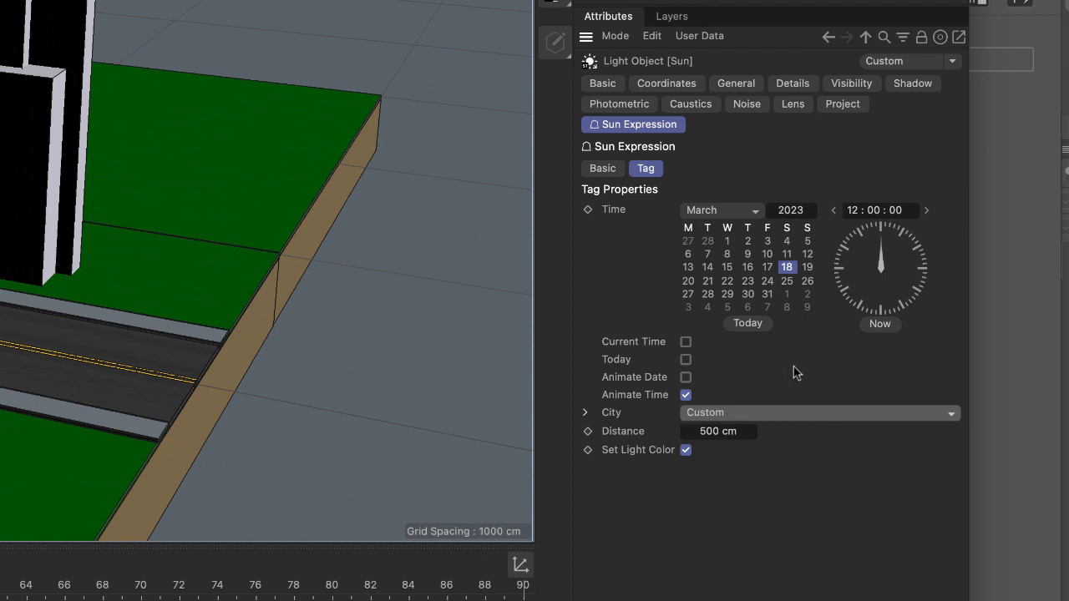
left_click(586, 412)
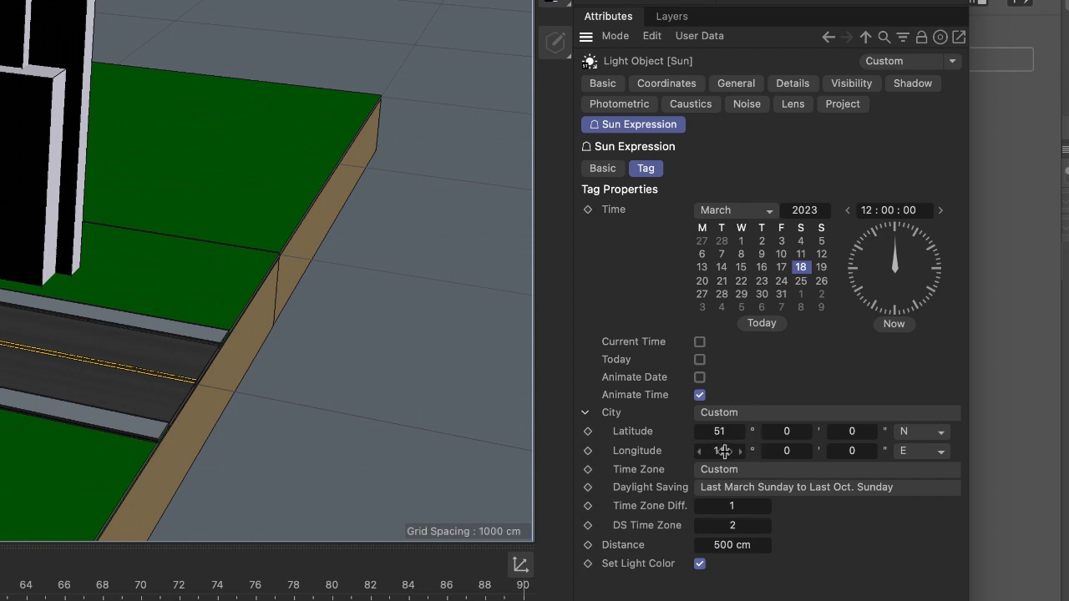
left_click(586, 415)
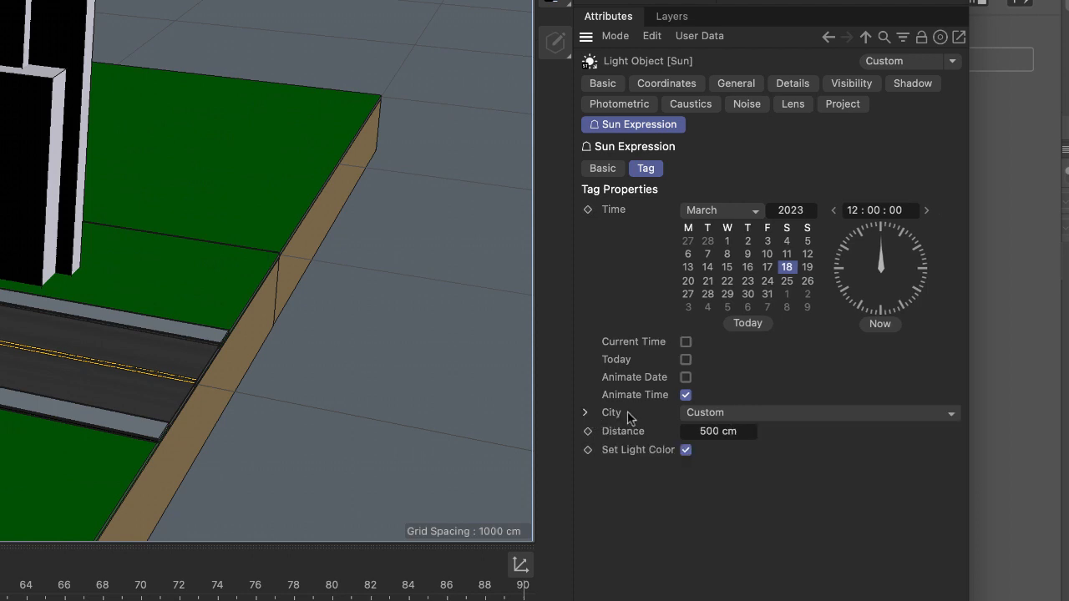
Set the sun's custom location to latitude 40° N and longitude 81° E in the Sun Expression.
left_click(585, 413)
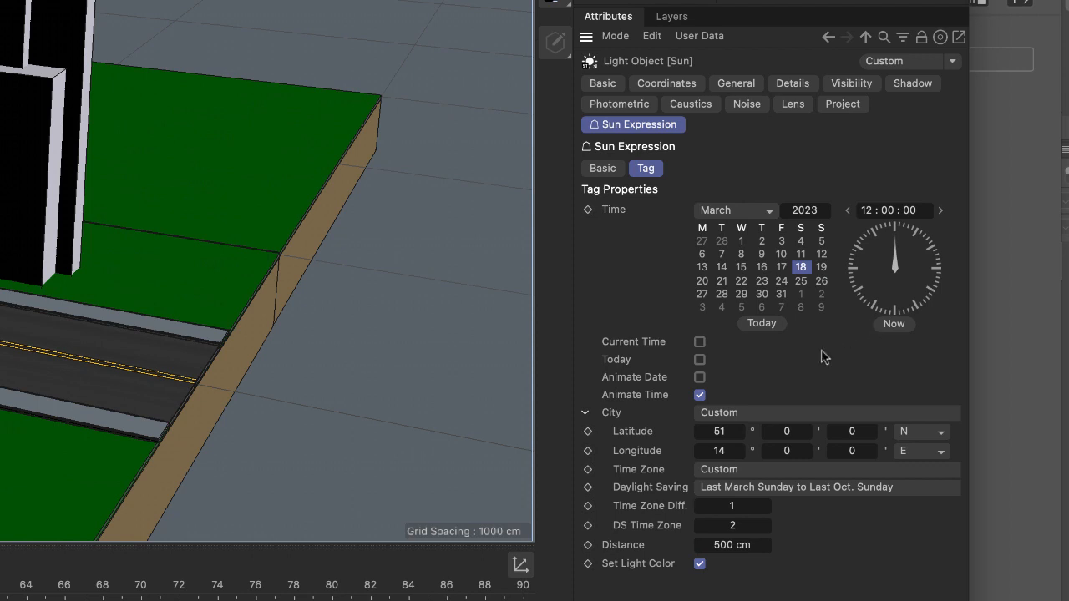
double_click(725, 431)
type("40")
key("Return")
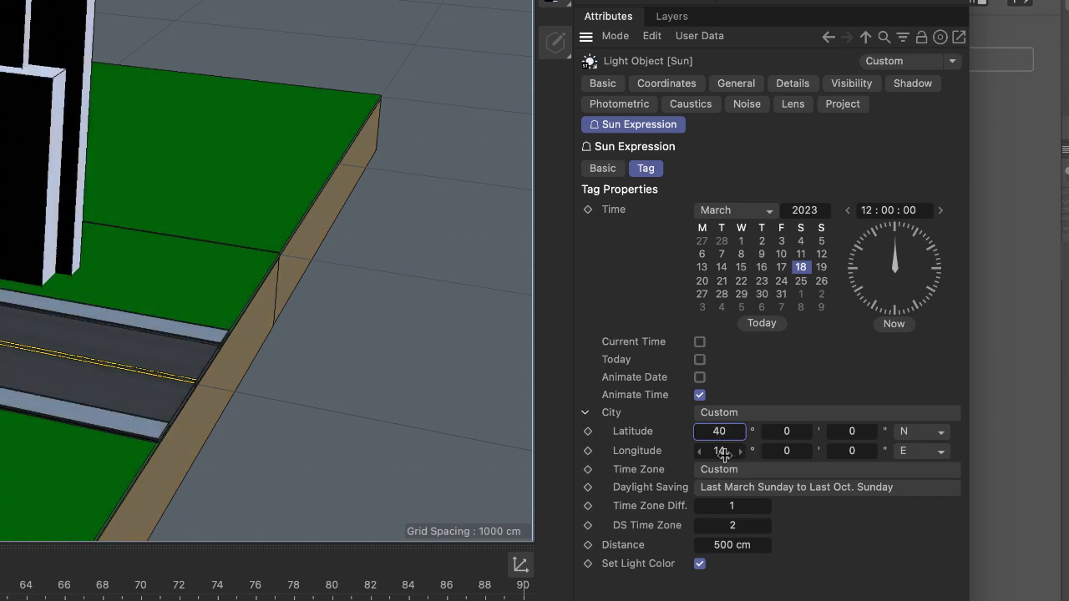
left_click_drag(723, 452, 778, 452)
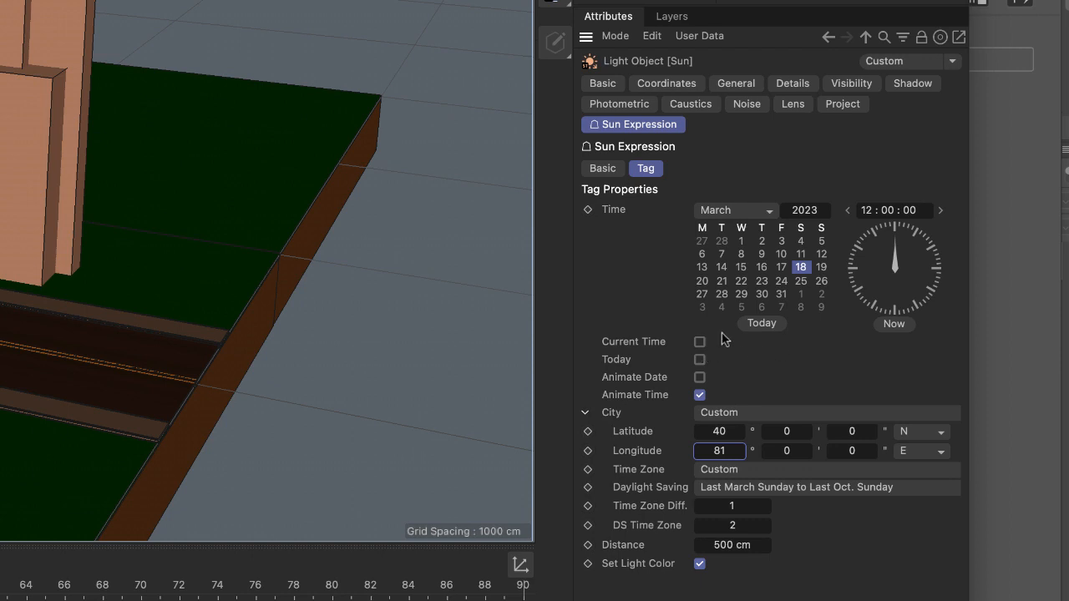
Set the Sun Expression's time of day to 09:00:00 and render the view to check the lighting.
left_click(940, 211)
left_click(940, 211)
left_click(940, 211)
left_click(940, 211)
left_click(940, 211)
left_click(941, 210)
left_click(941, 211)
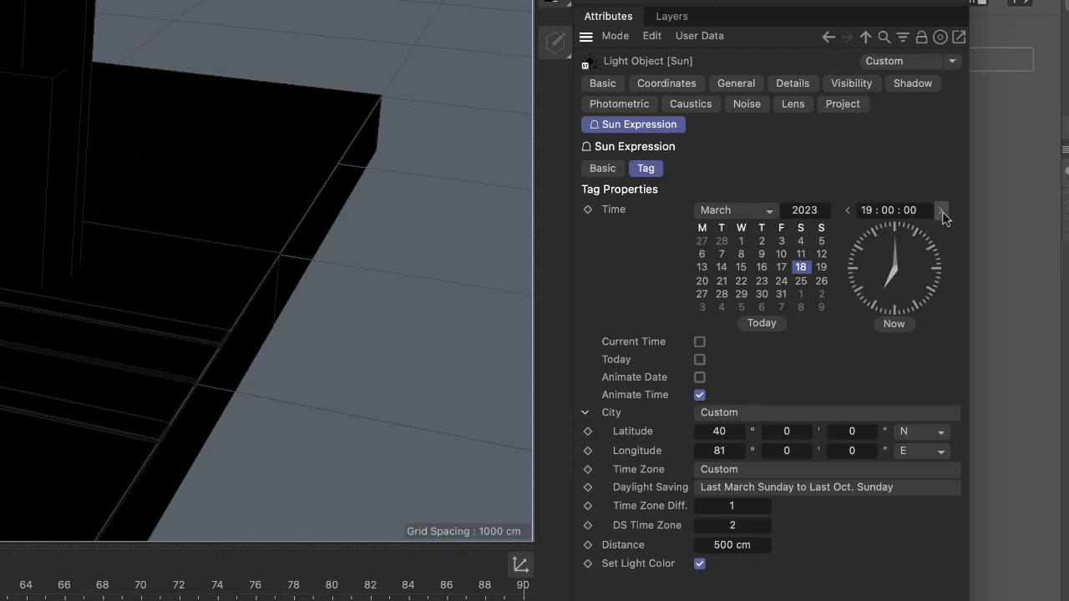
left_click(941, 211)
left_click(941, 210)
left_click(940, 211)
left_click(941, 211)
left_click(941, 210)
left_click(941, 210)
left_click(941, 211)
left_click(941, 210)
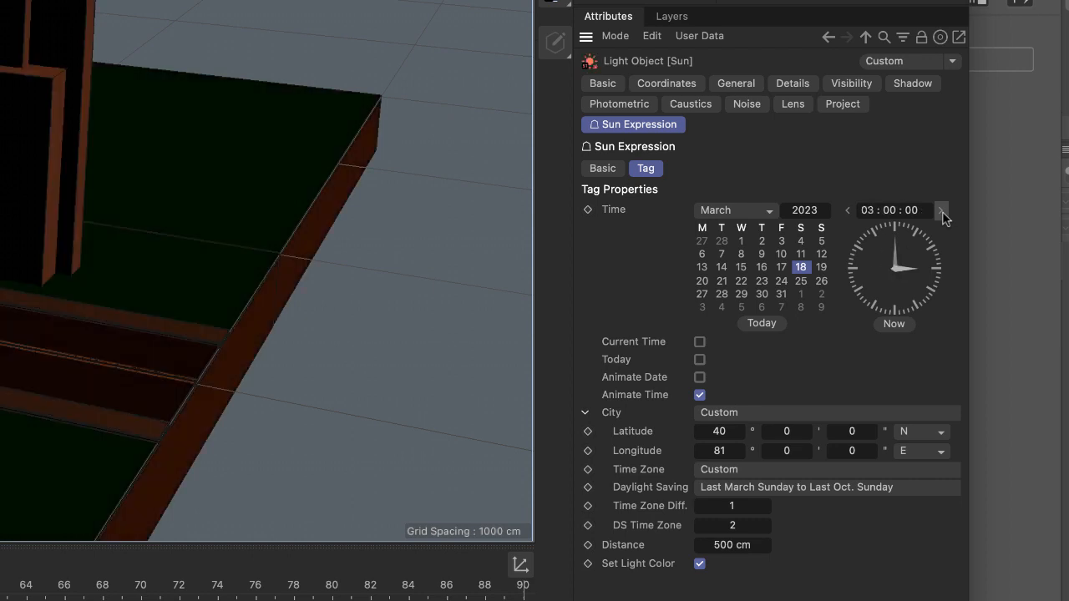
left_click(941, 210)
left_click(941, 210)
left_click(941, 210)
left_click(941, 211)
left_click(941, 211)
left_click(941, 210)
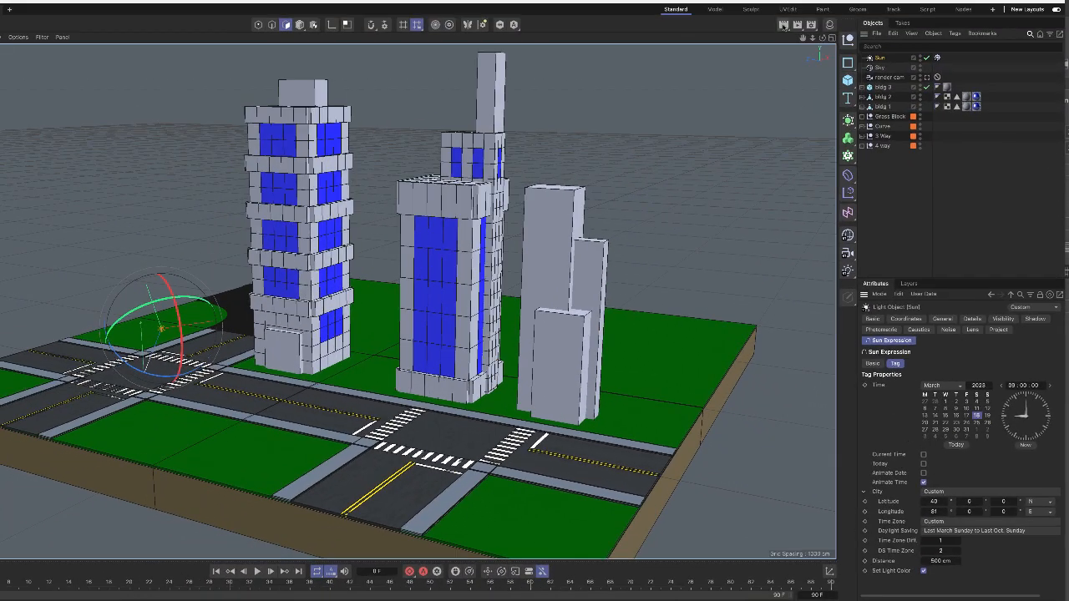
left_click(783, 26)
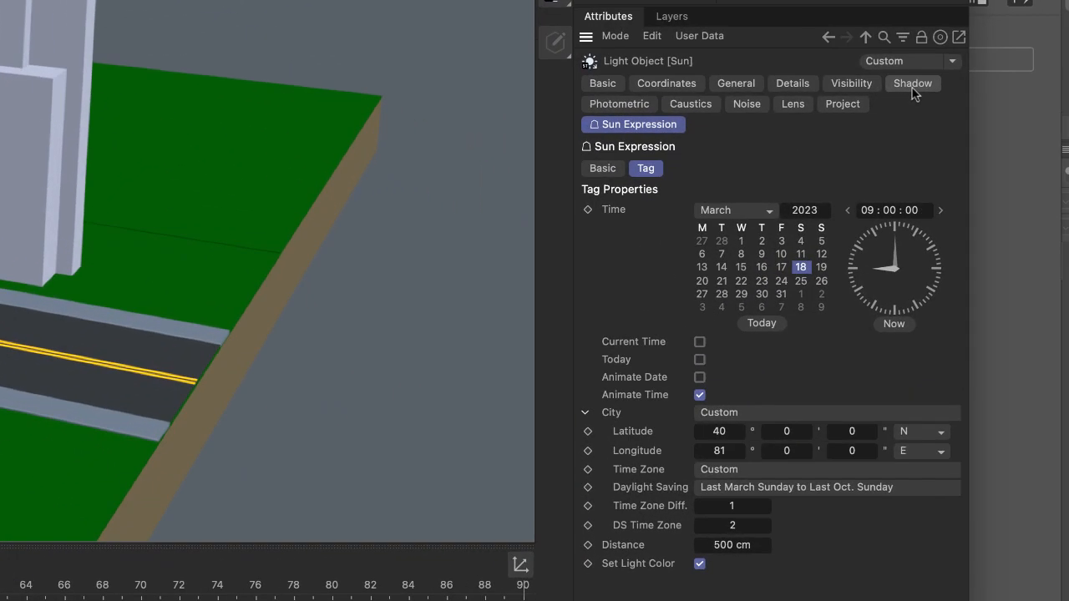
Change the sun's shadow type to Area and render the view to check the shadows.
left_click(913, 86)
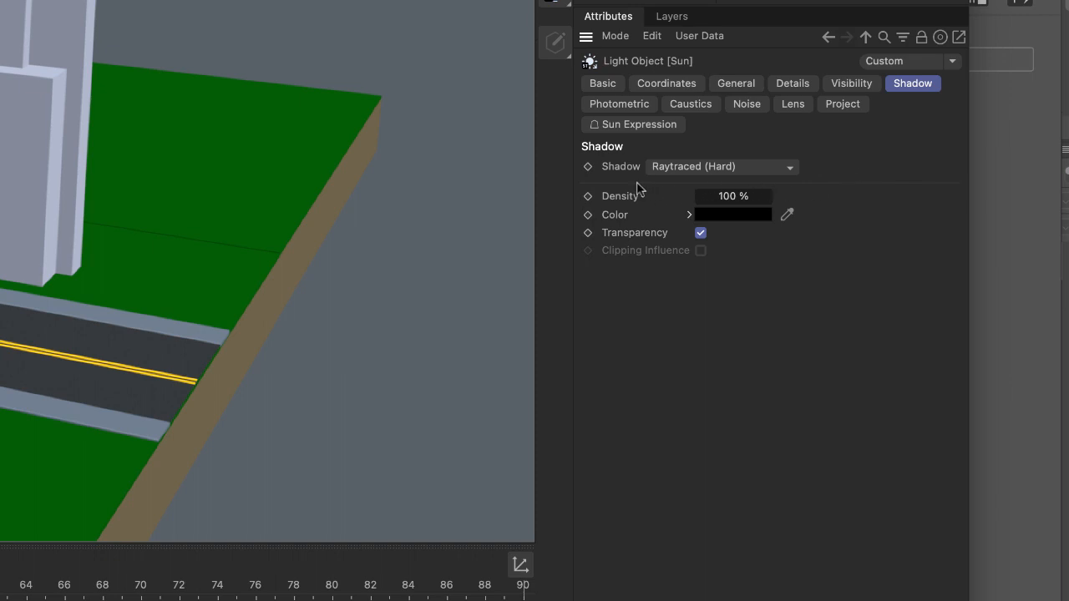
left_click(790, 169)
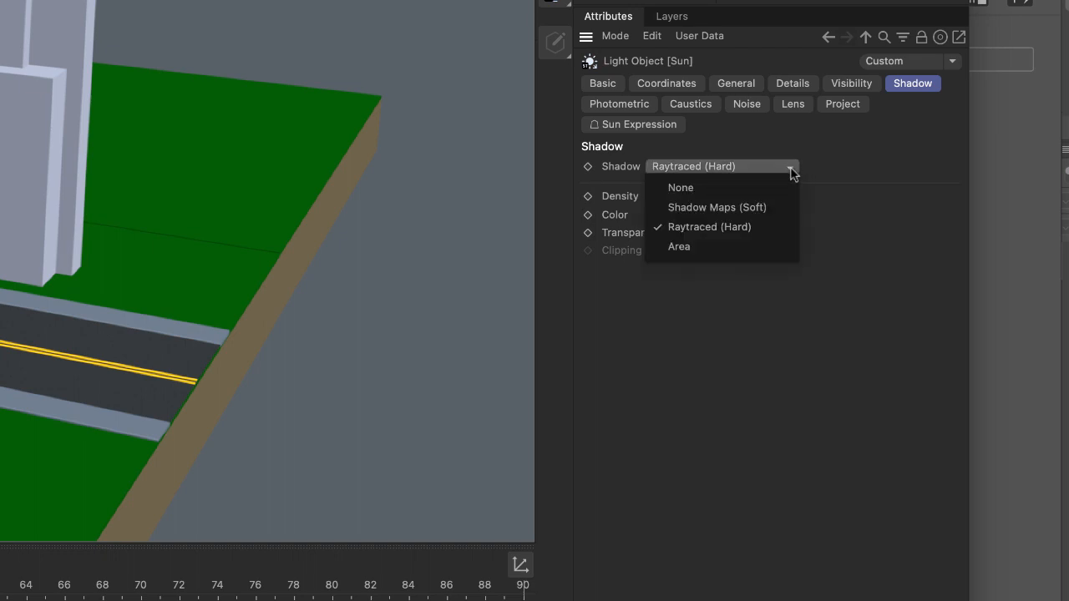
left_click(737, 247)
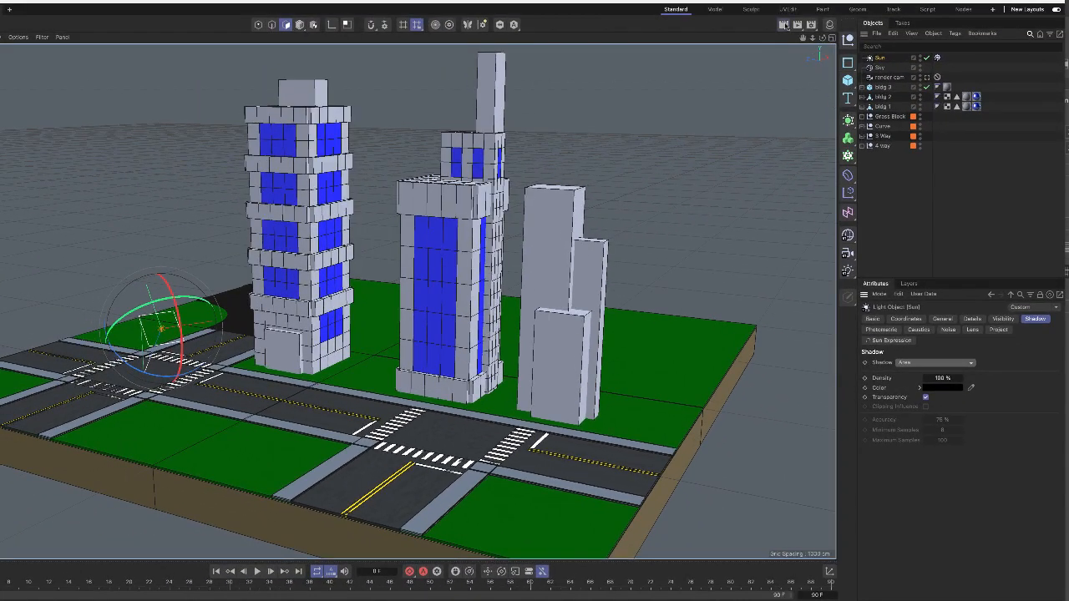
left_click(785, 25)
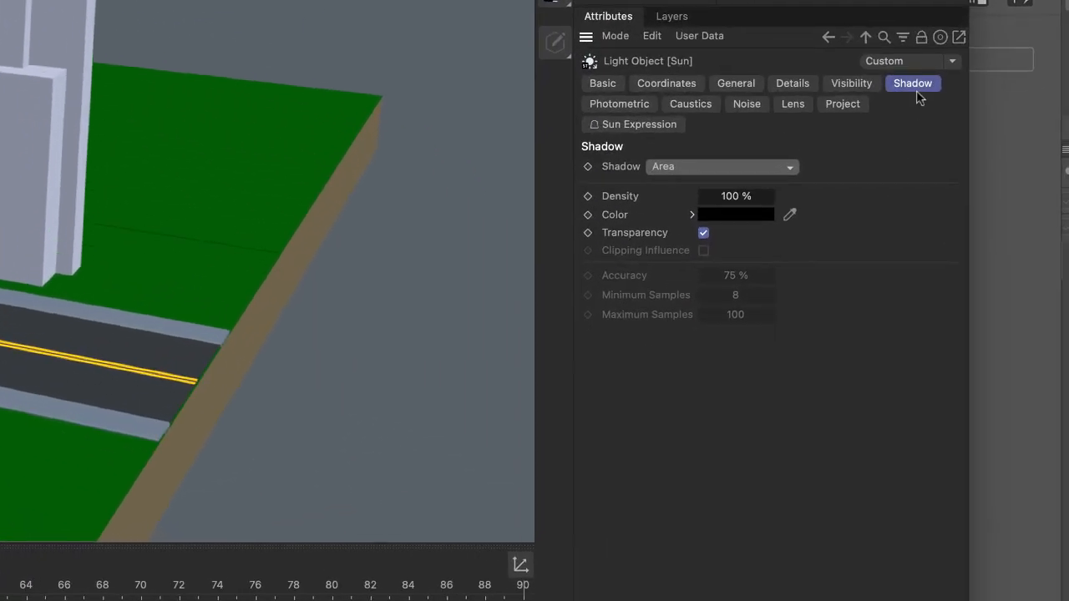
Set the sun's shadow density to 80% and render the view again.
left_click(758, 196)
double_click(756, 197)
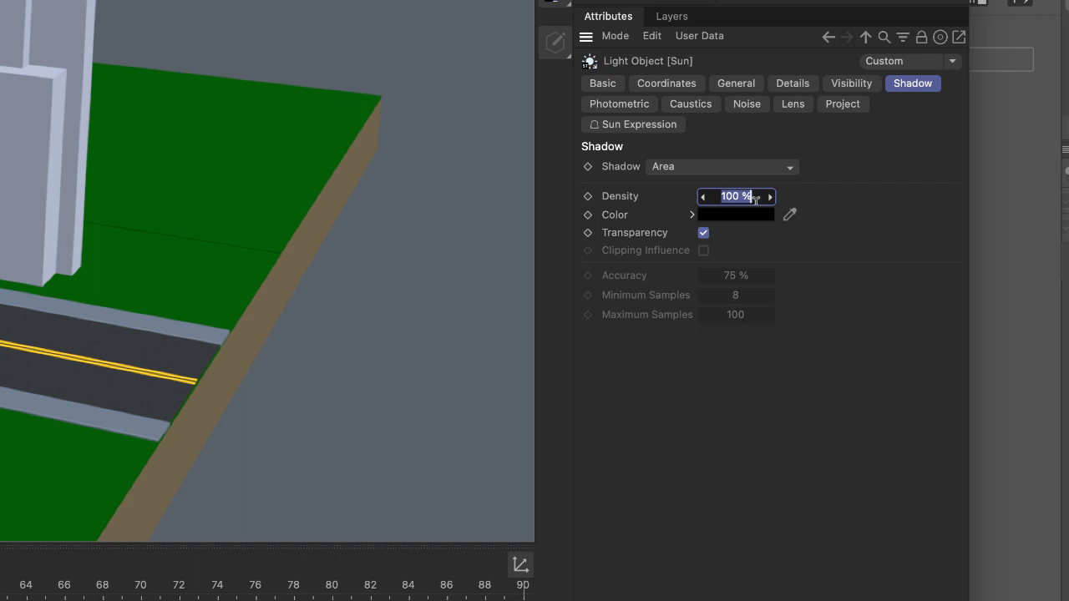
type("80")
key("Return")
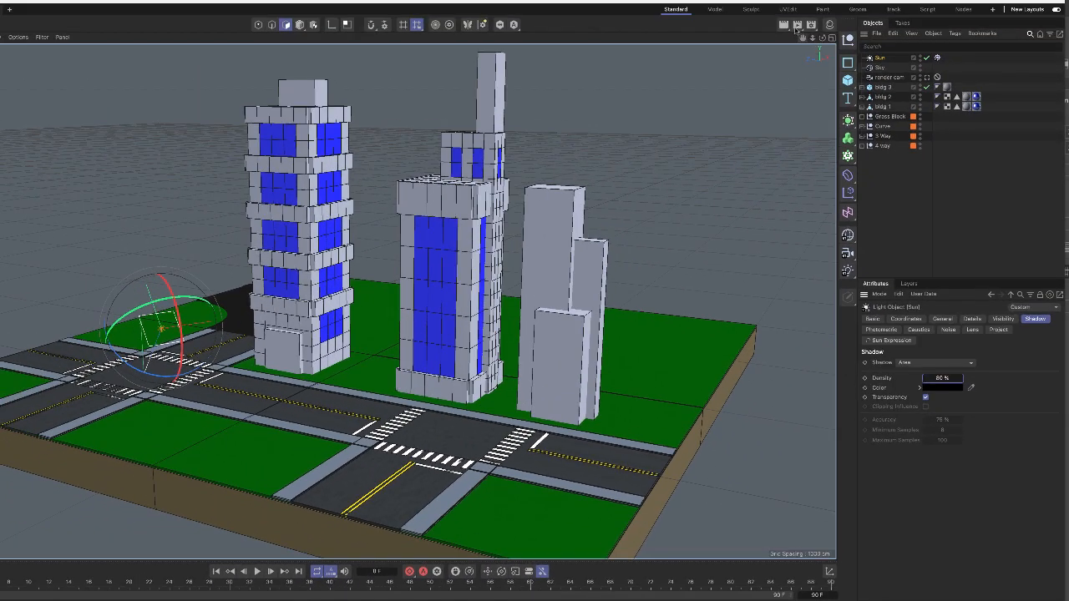
left_click(783, 25)
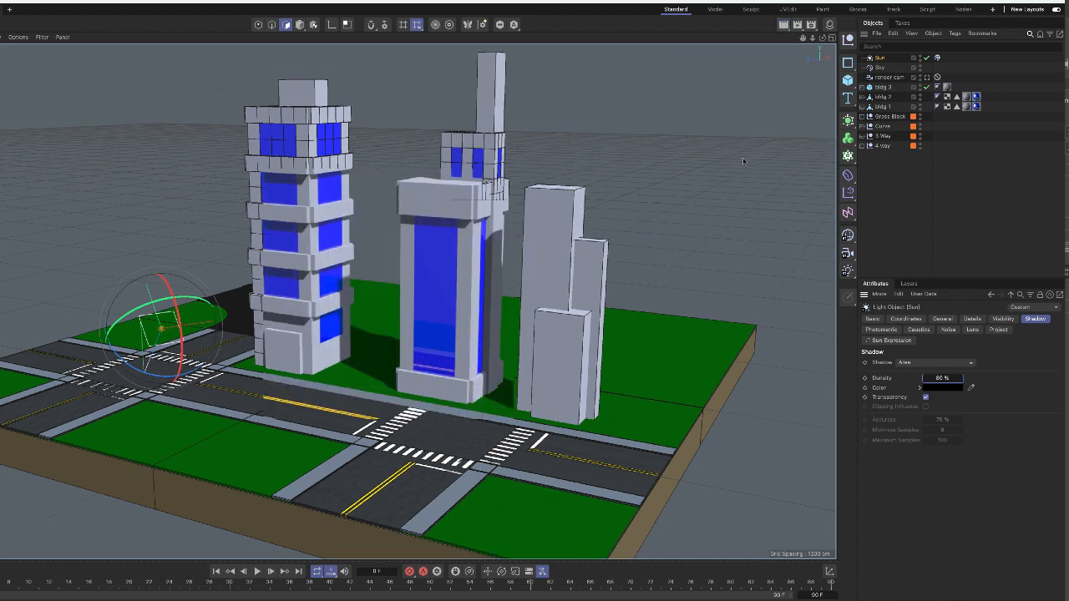